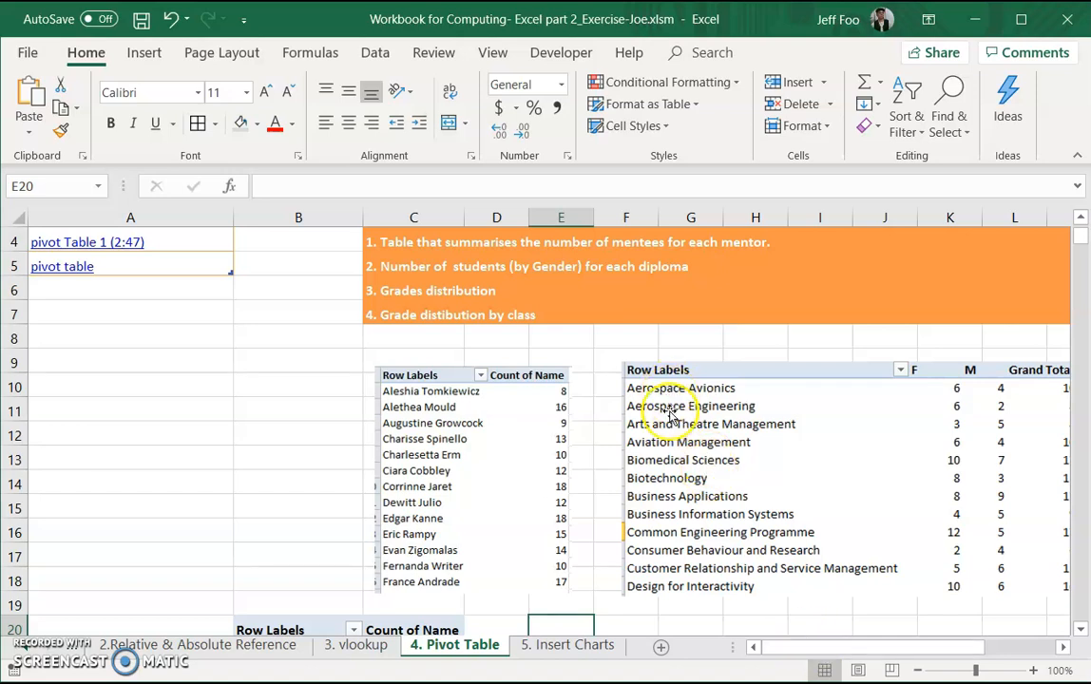
left_click_drag(853, 653, 872, 646)
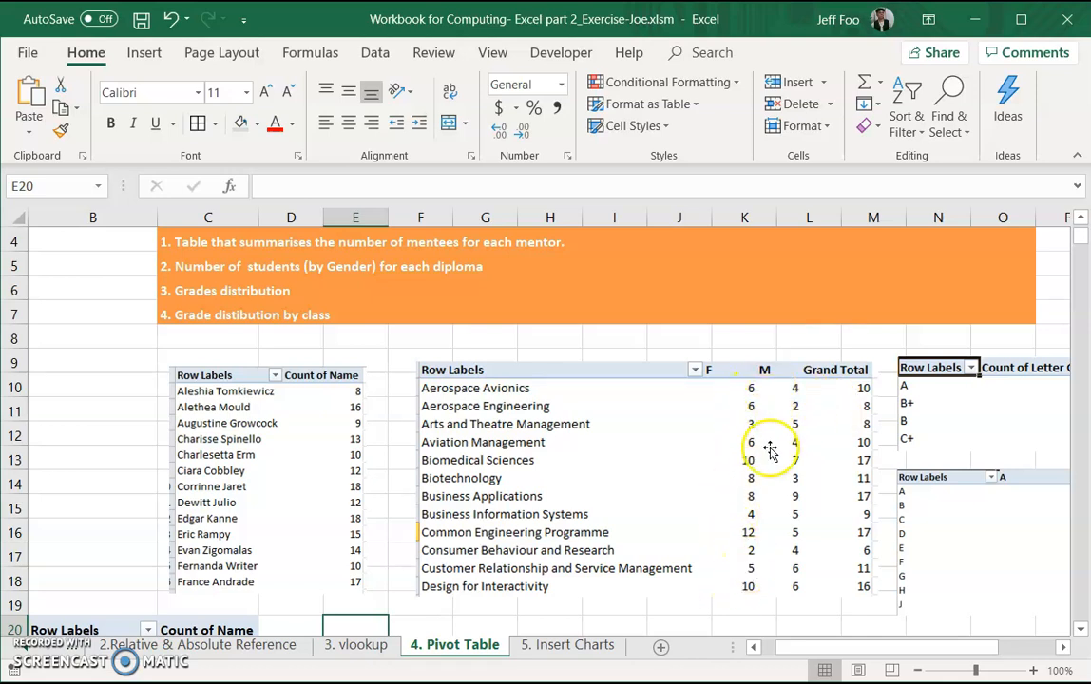
left_click_drag(803, 649, 784, 646)
scroll(650, 467, "down", 1)
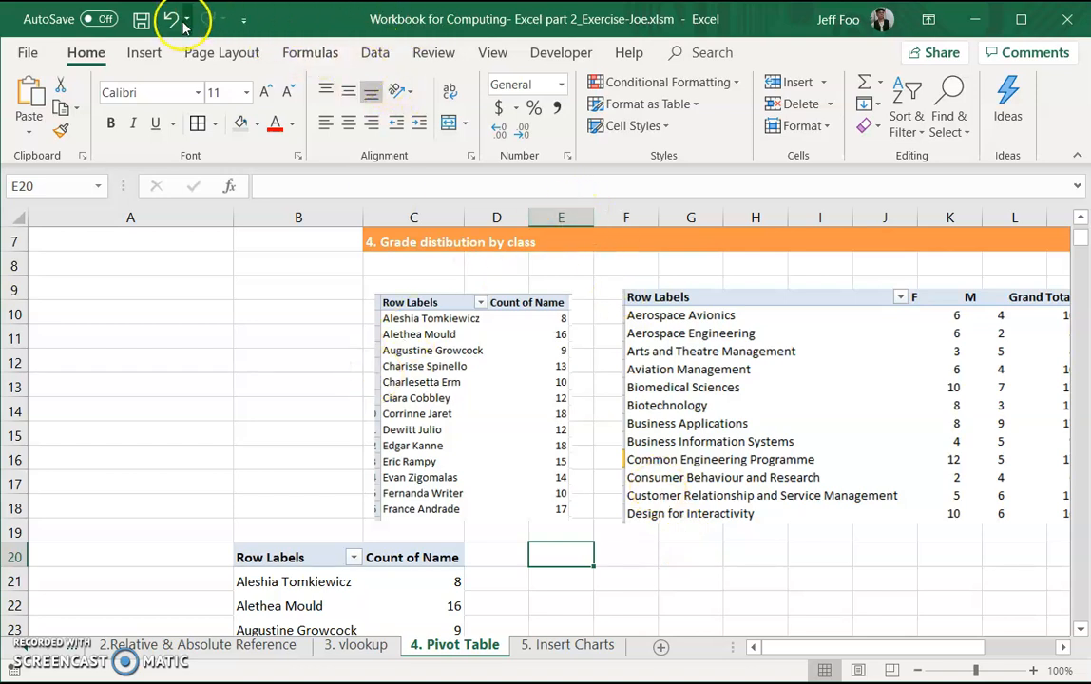
left_click(139, 55)
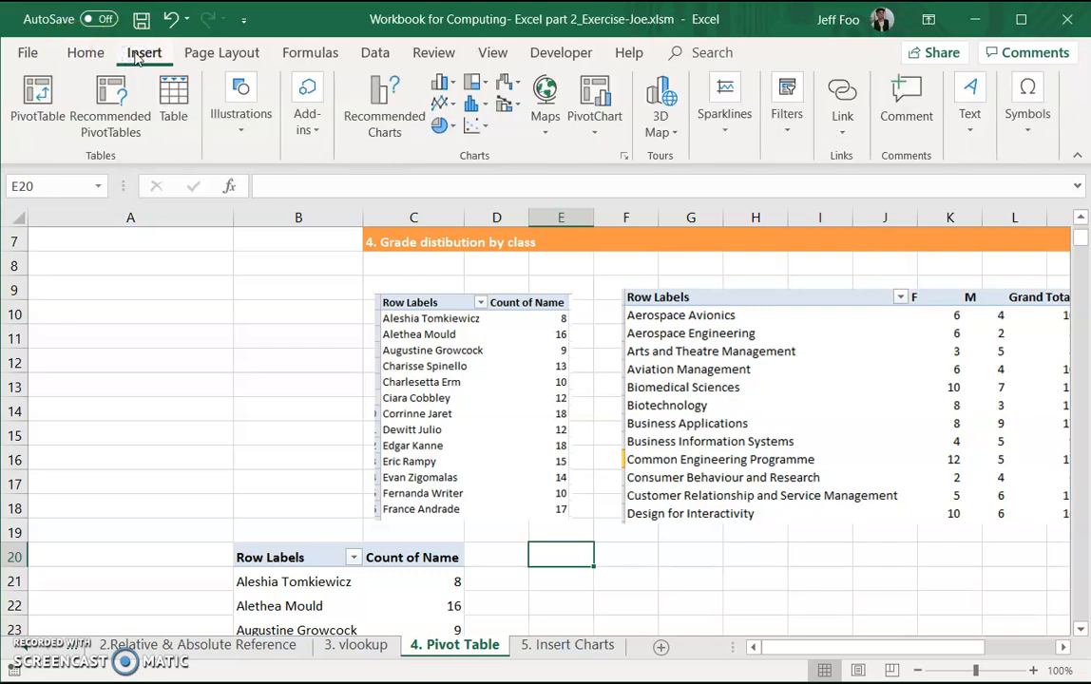
left_click(57, 93)
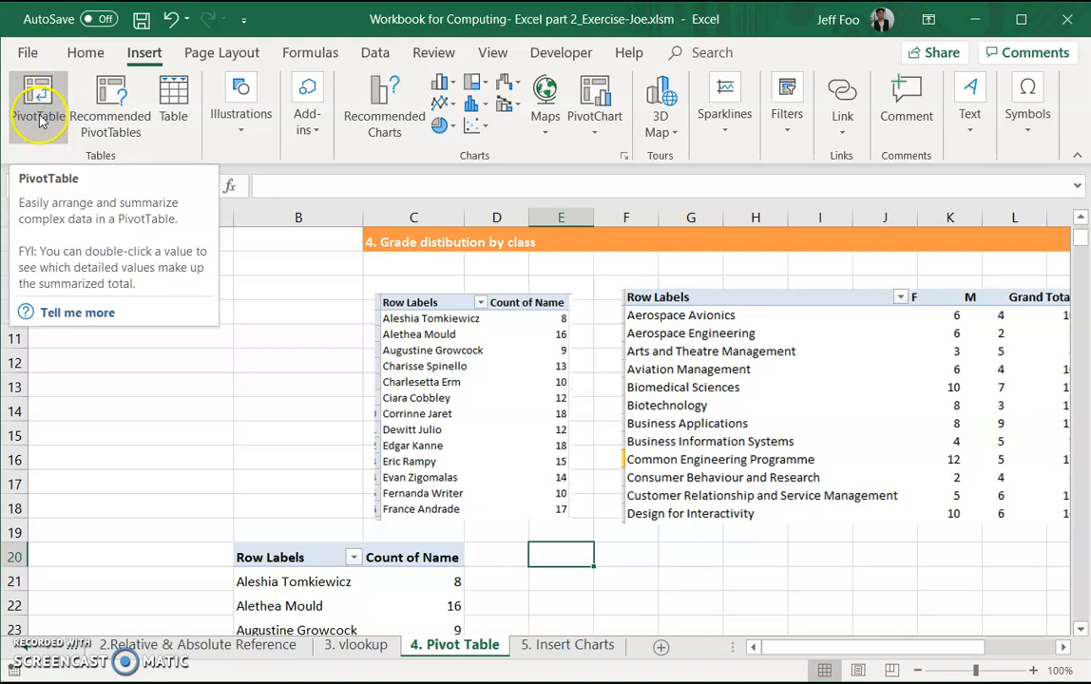
left_click(43, 100)
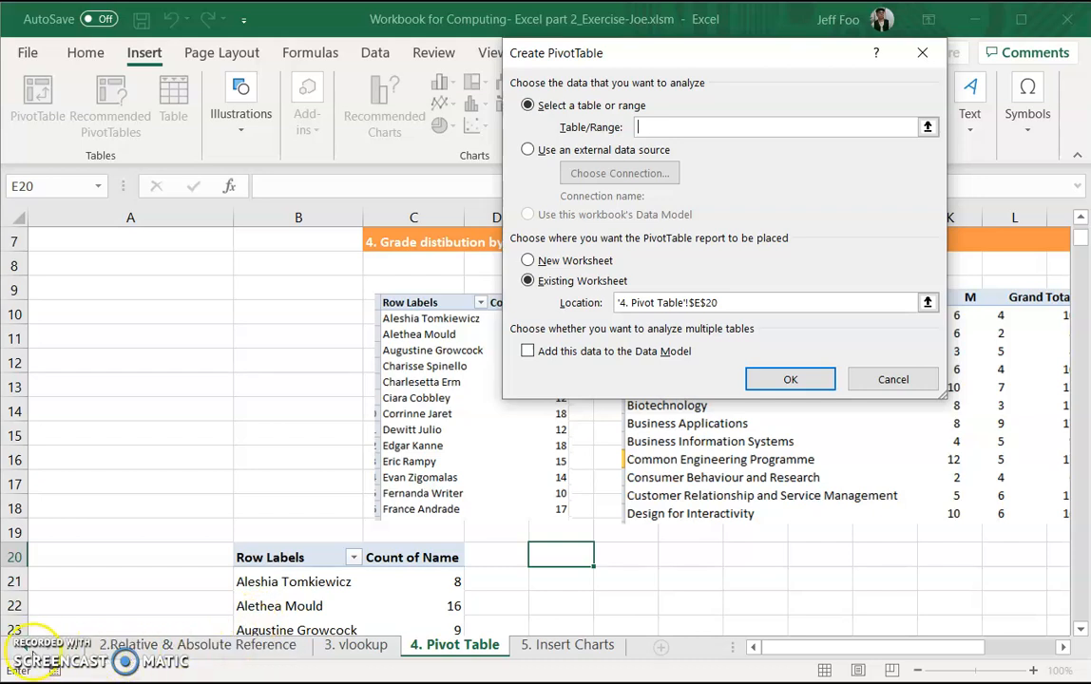
left_click(25, 645)
left_click(144, 646)
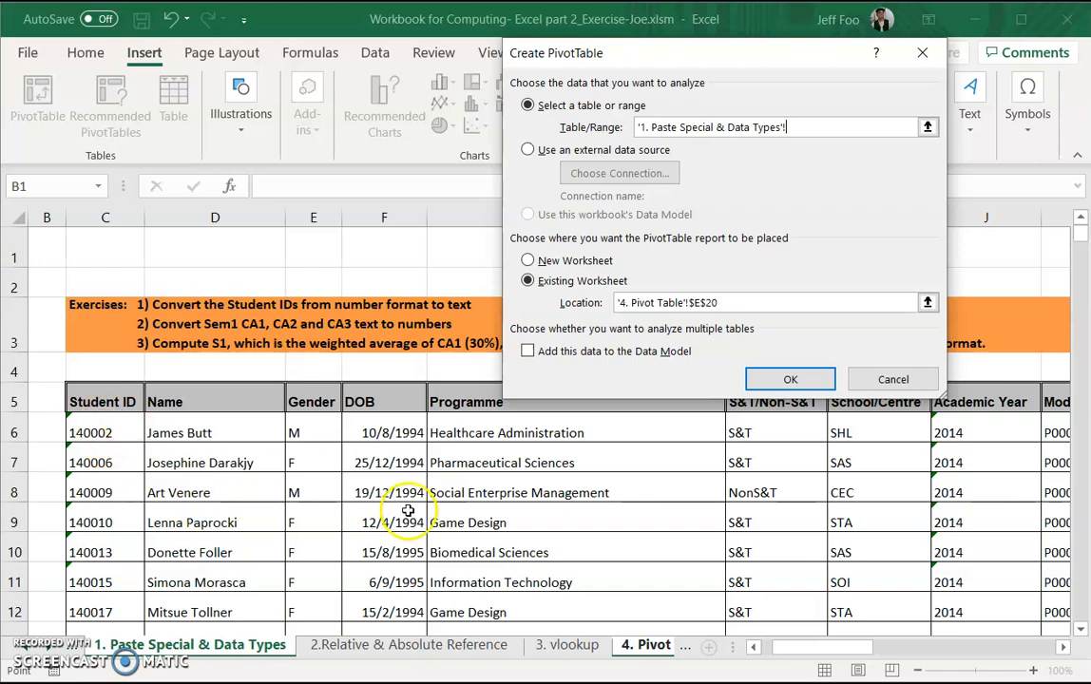
left_click(918, 671)
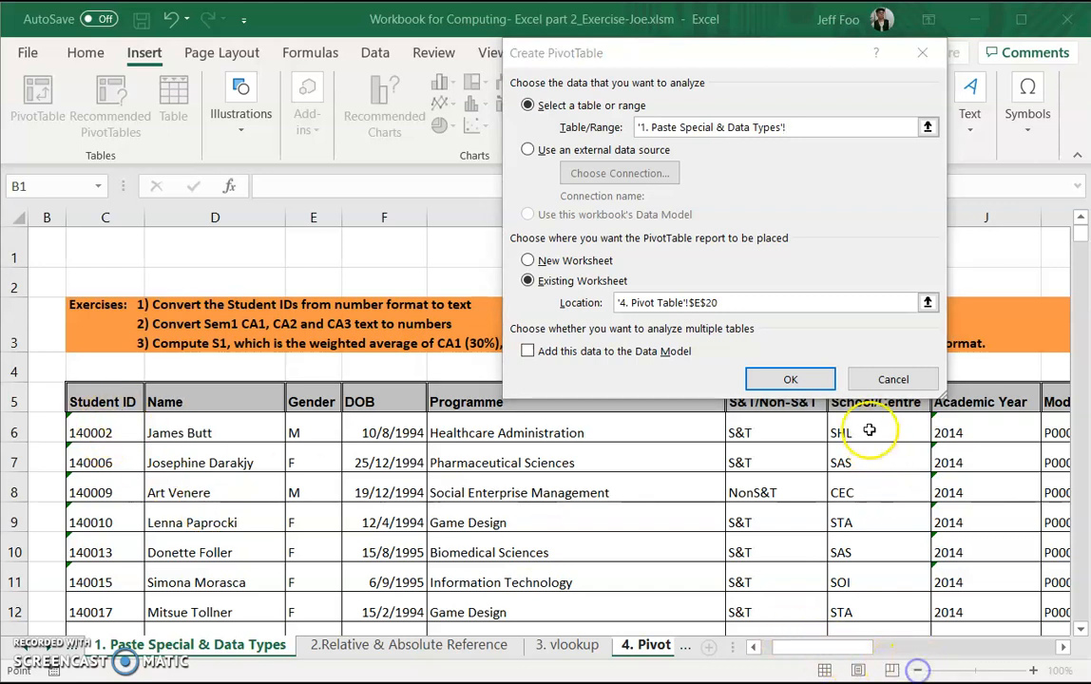
left_click(893, 380)
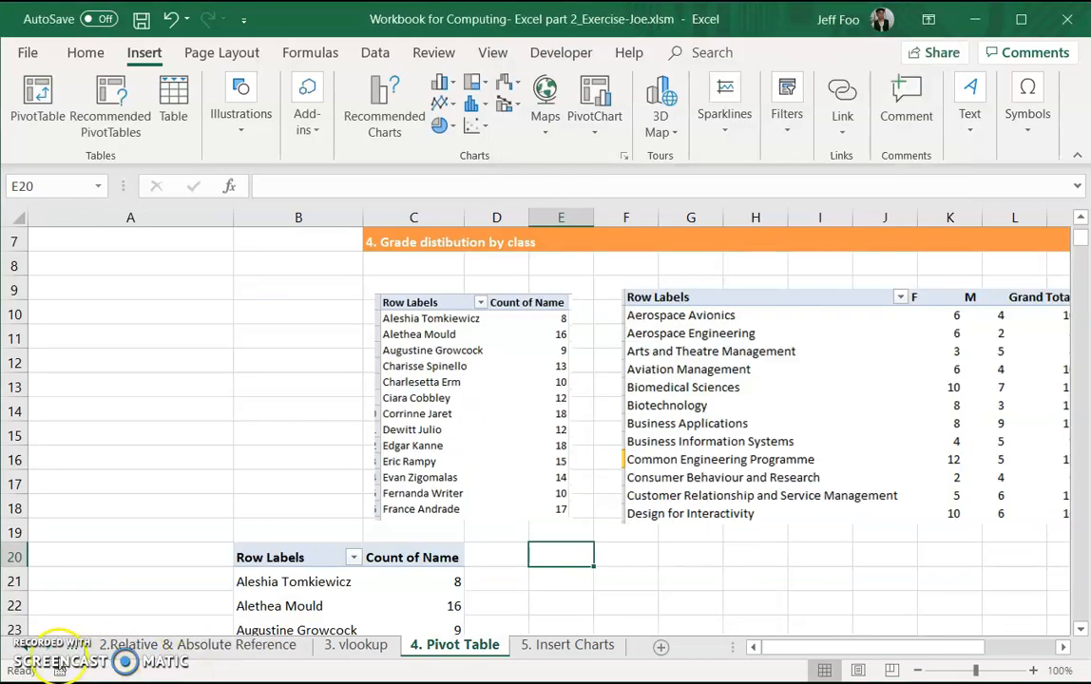
Step: Zoom the 1. Paste Special & Data Types worksheet out to 40%
left_click(21, 646)
left_click(132, 646)
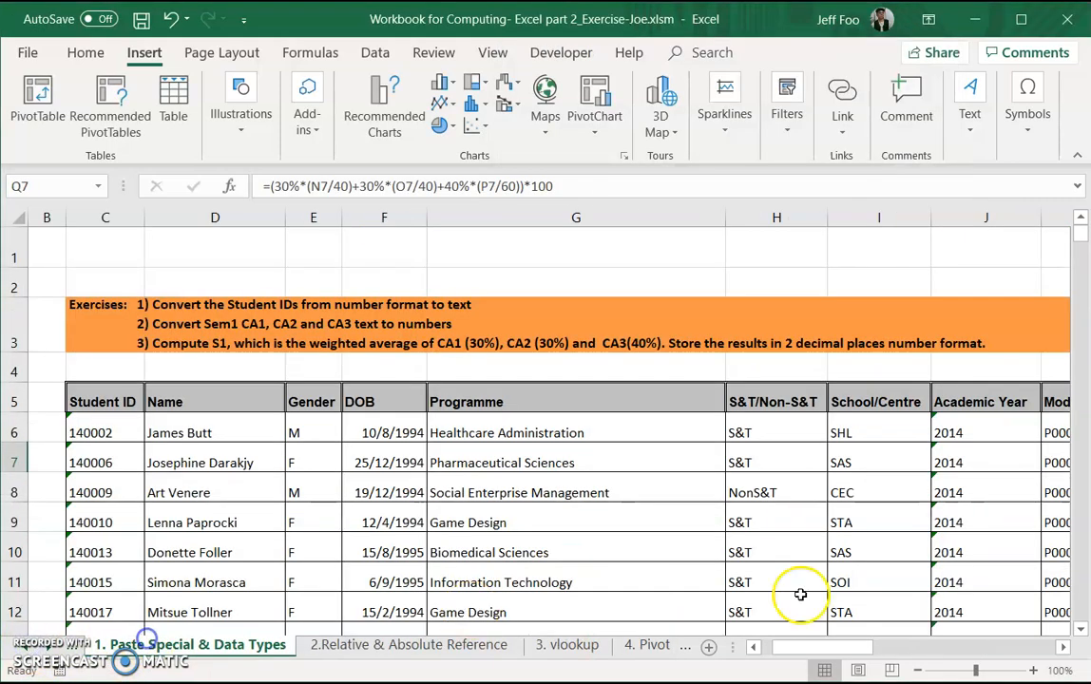
left_click(918, 671)
left_click(918, 671)
left_click(918, 671)
left_click(918, 671)
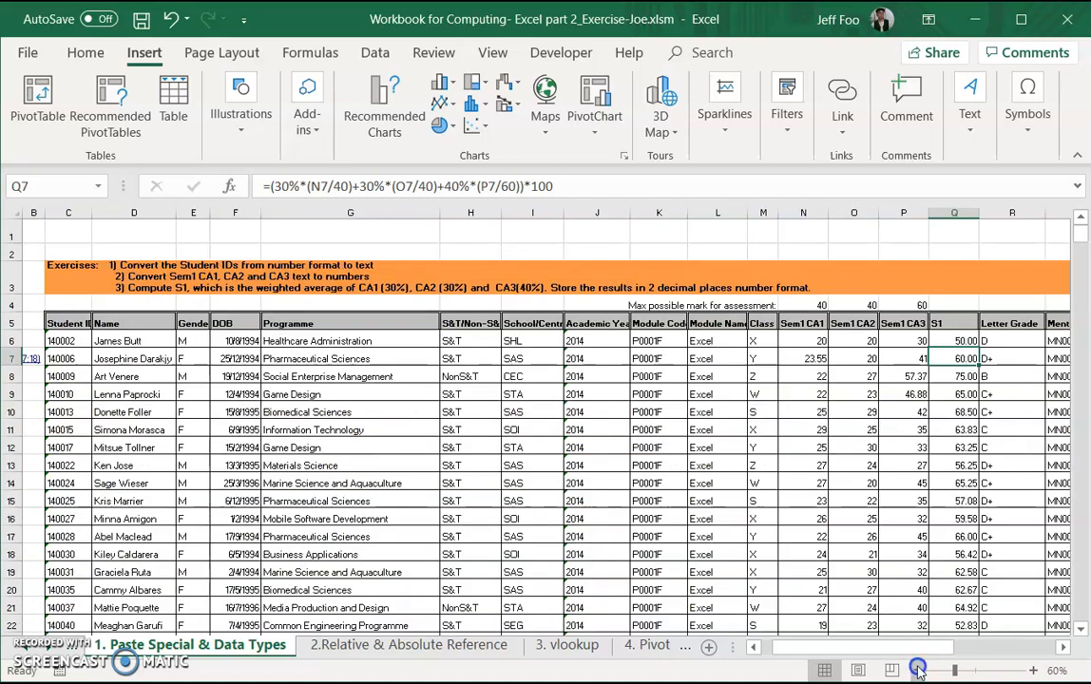
left_click(918, 670)
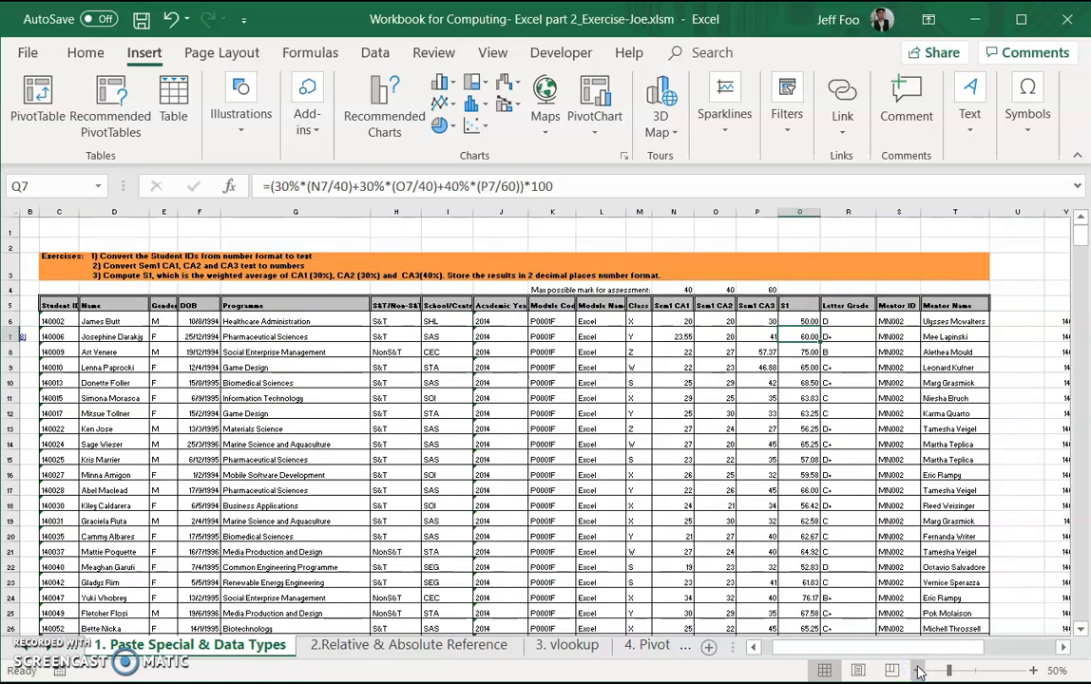
left_click(918, 671)
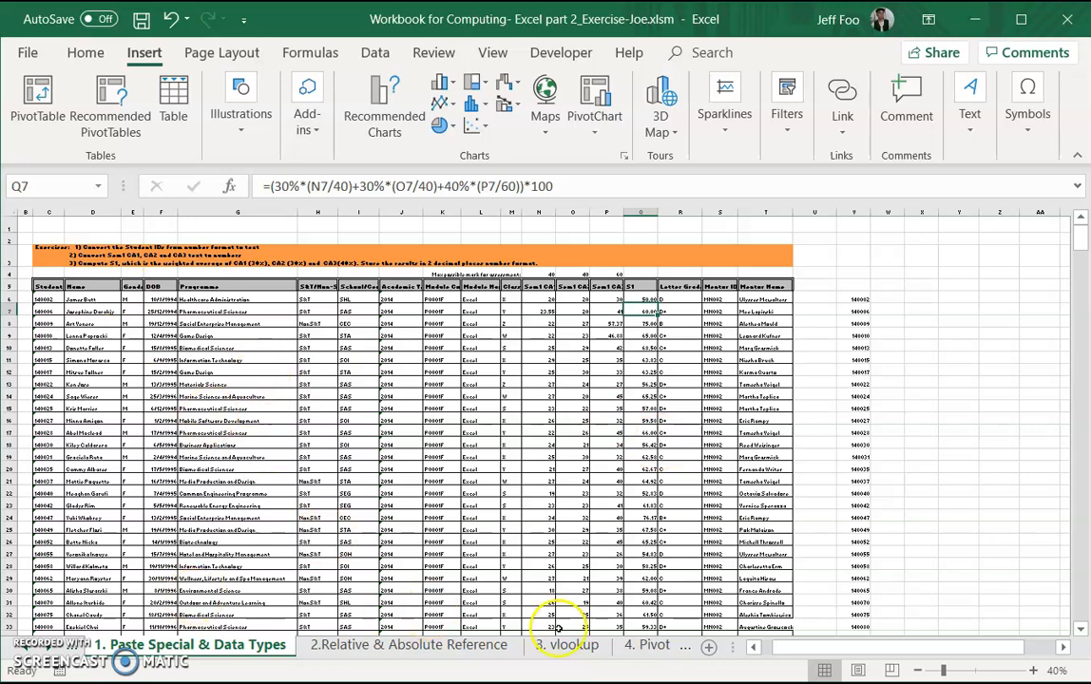
Step: Insert a PivotTable at cell E20 of the 4. Pivot Table sheet, based on C5:T505 of the 1. Paste Special & Data Types sheet
left_click(632, 644)
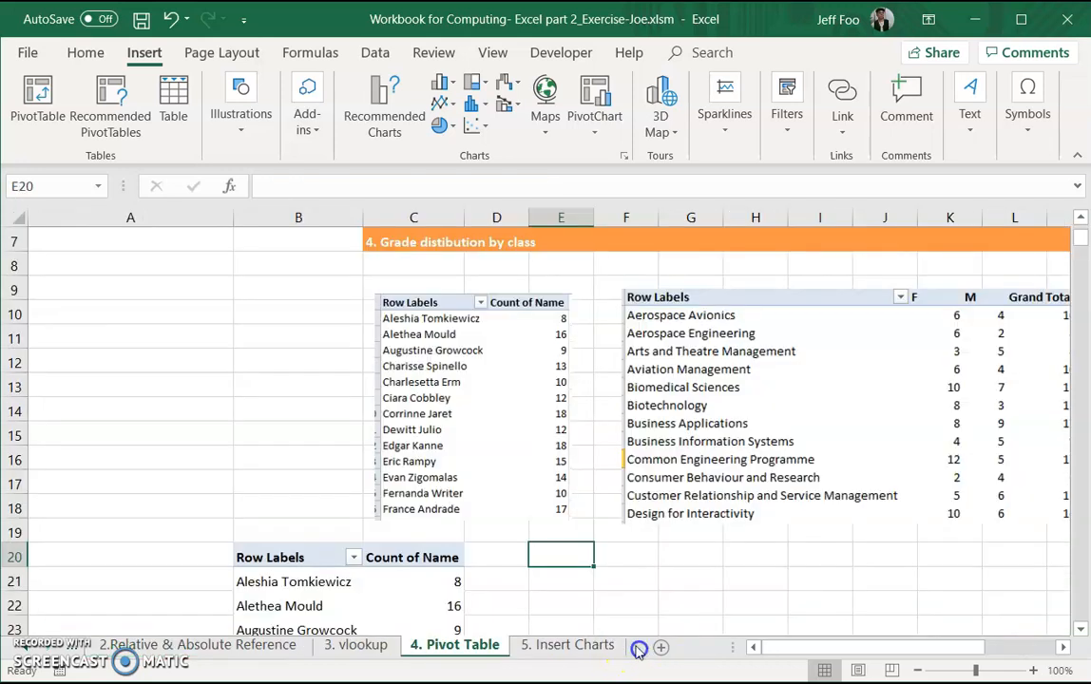
left_click(561, 584)
left_click(556, 556)
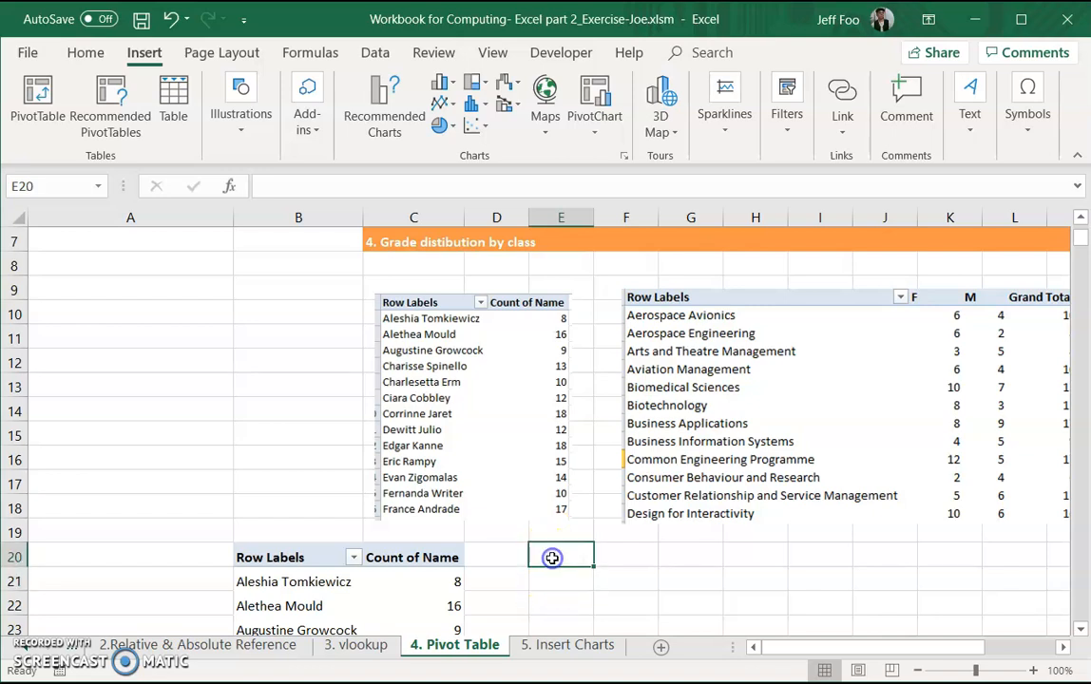
left_click(40, 95)
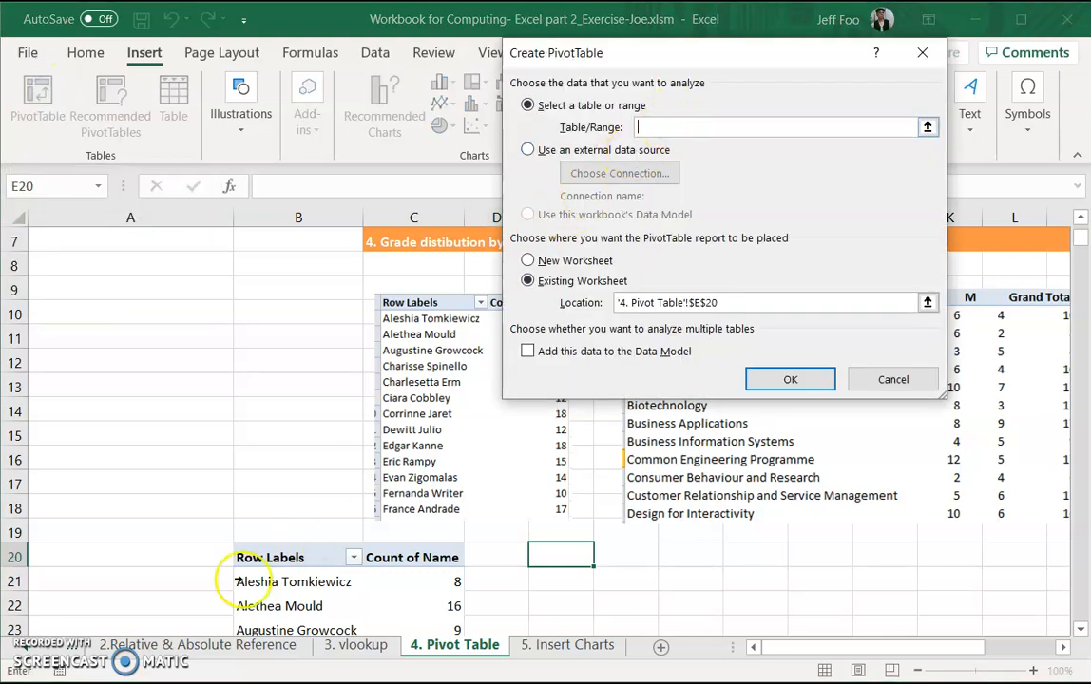
left_click(23, 650)
left_click(121, 646)
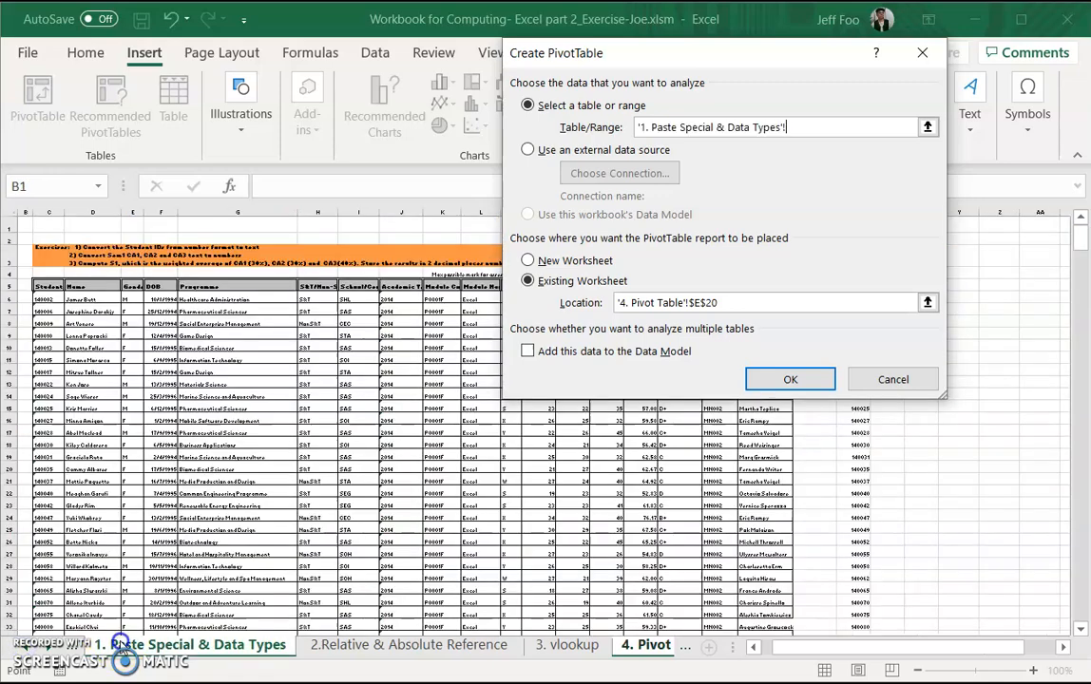
left_click_drag(774, 648, 768, 648)
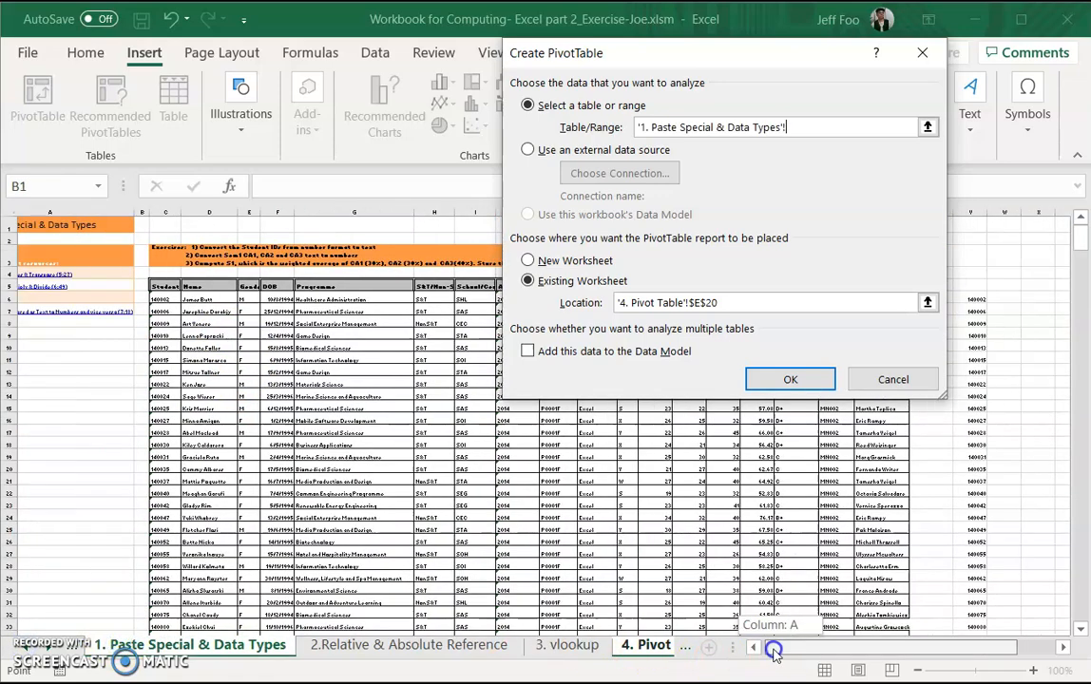
left_click_drag(213, 284, 937, 600)
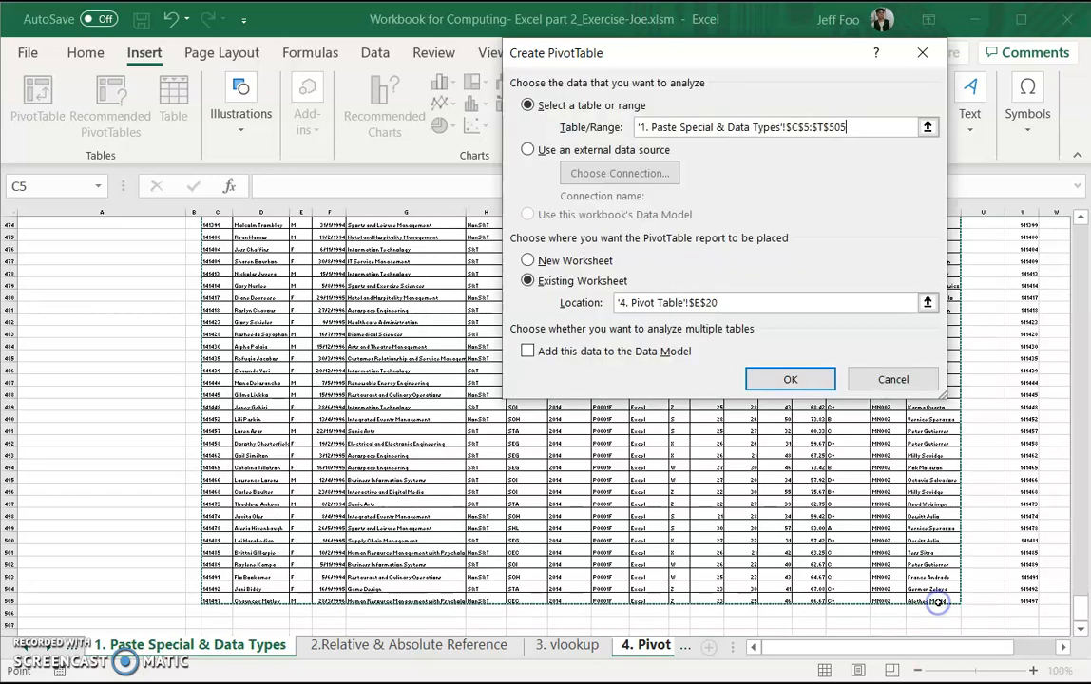
left_click(789, 379)
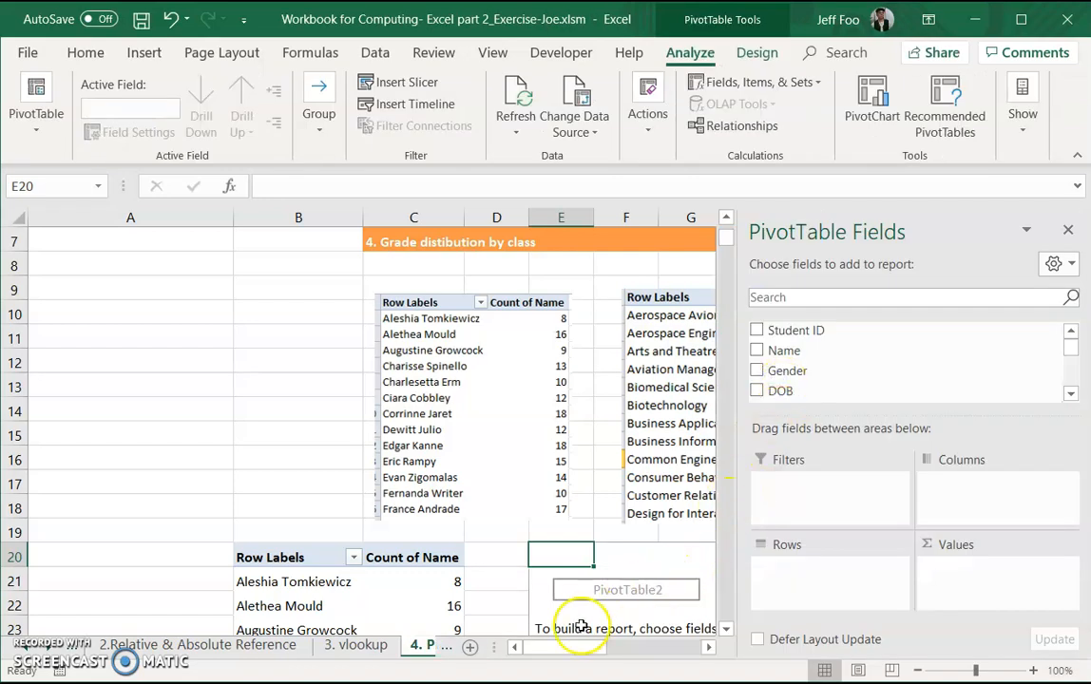
Step: Add the Programme field to the new PivotTable as its row labels
left_click_drag(573, 649, 587, 646)
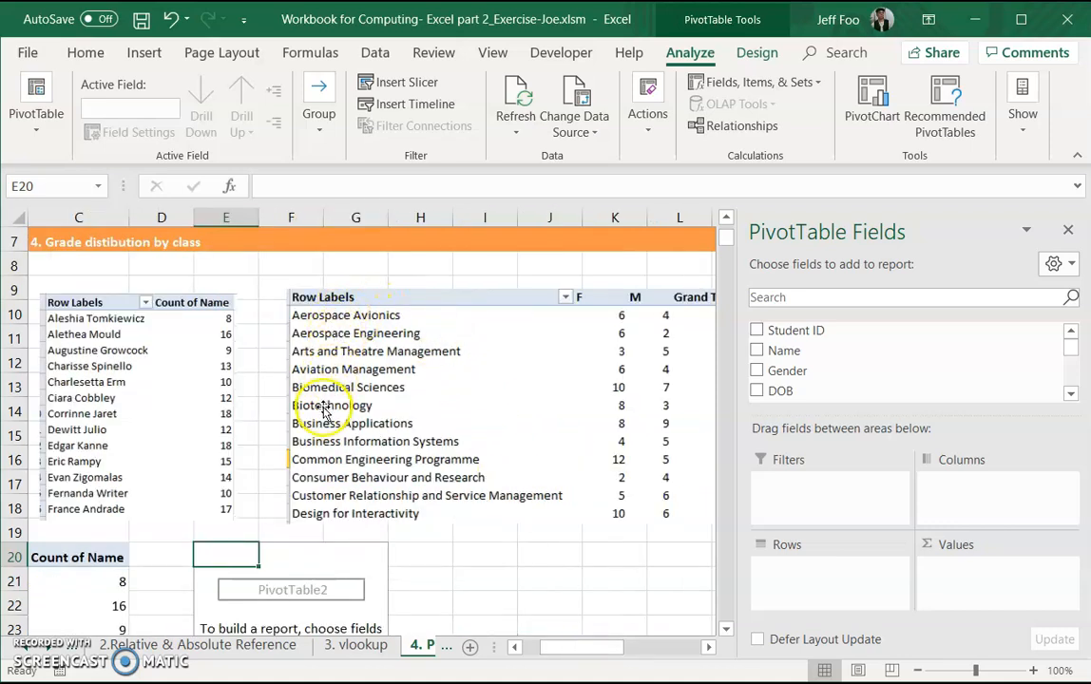
left_click(1070, 392)
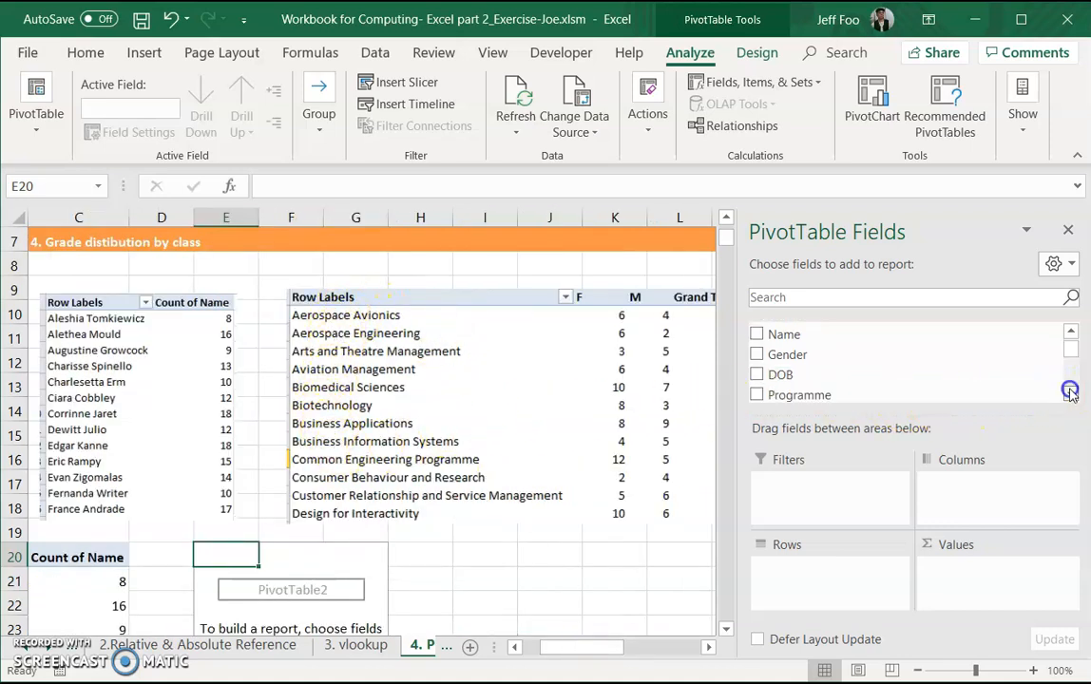
left_click(1070, 392)
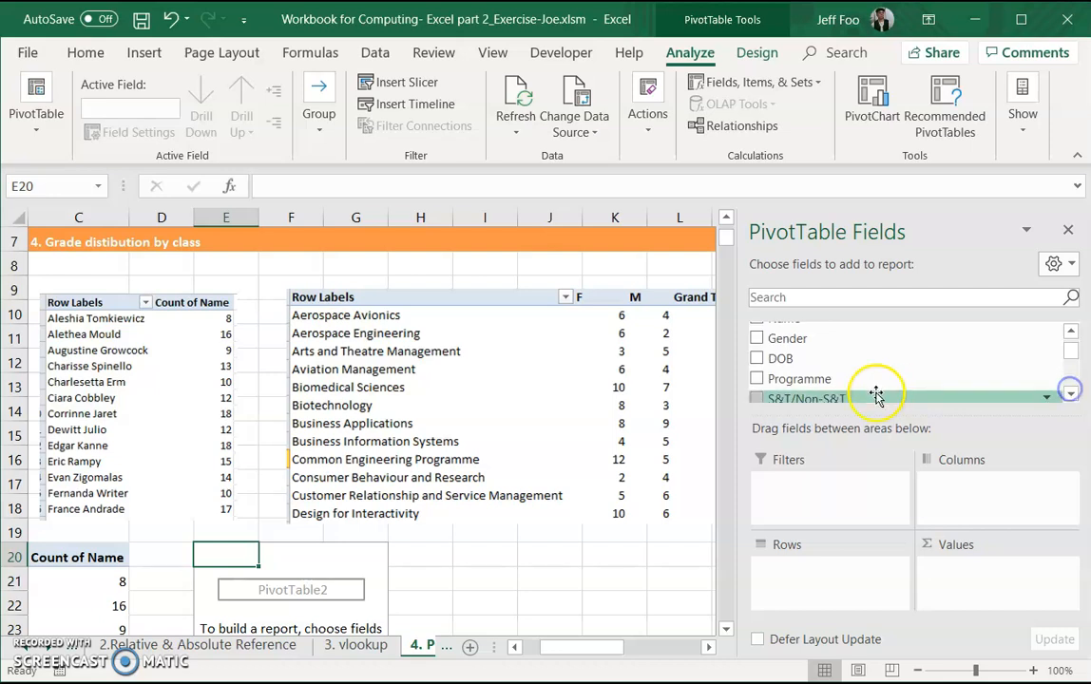
left_click(756, 378)
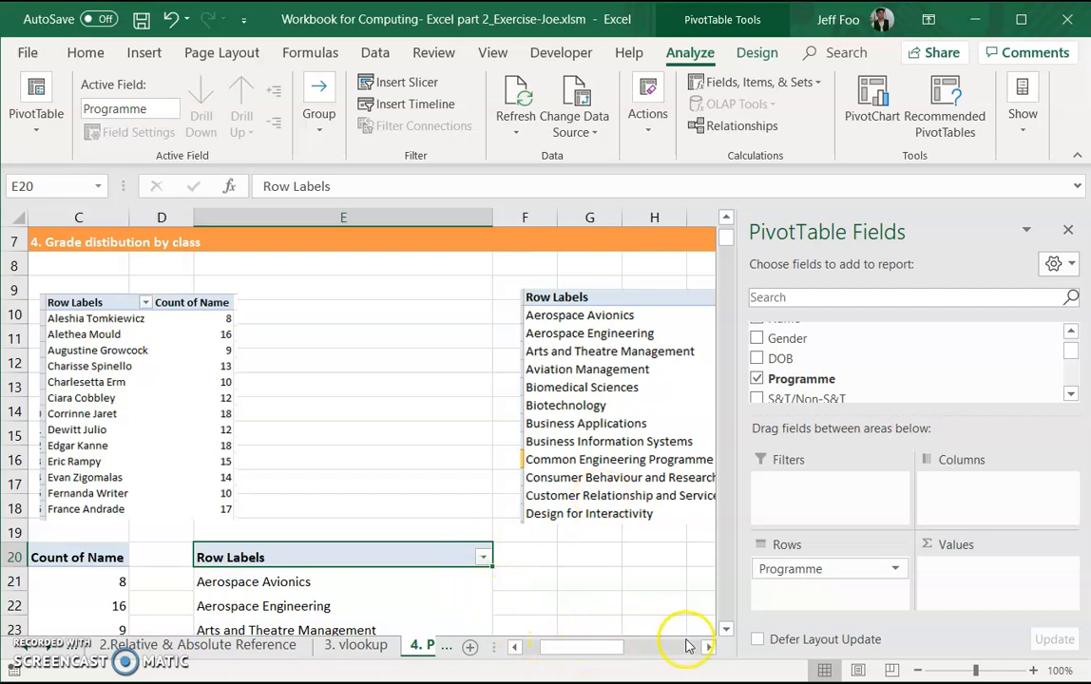
middle_click(425, 582)
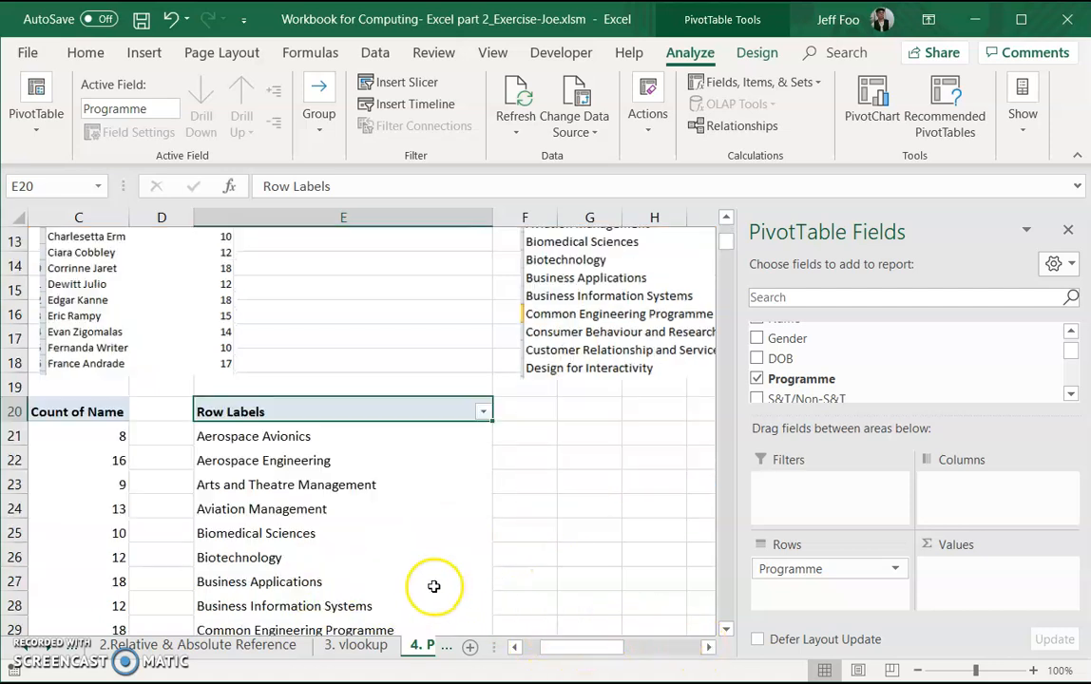
scroll(426, 570, "up", 8)
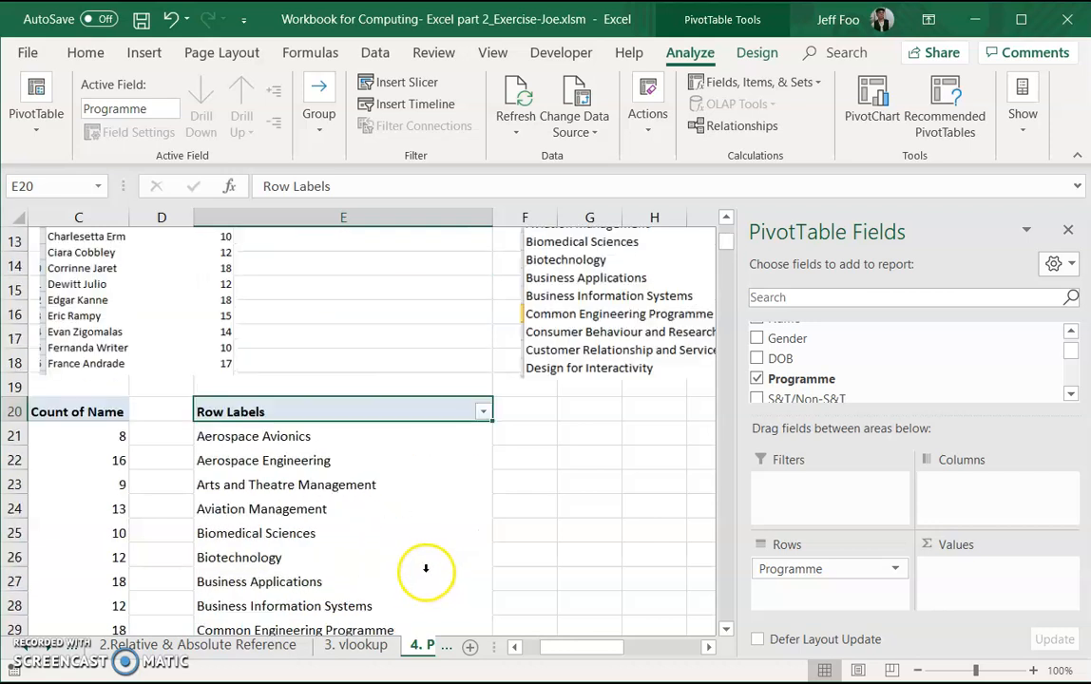
Step: Include the Gender field in the PivotTable, nested under Programme in the rows
left_click_drag(603, 646, 633, 646)
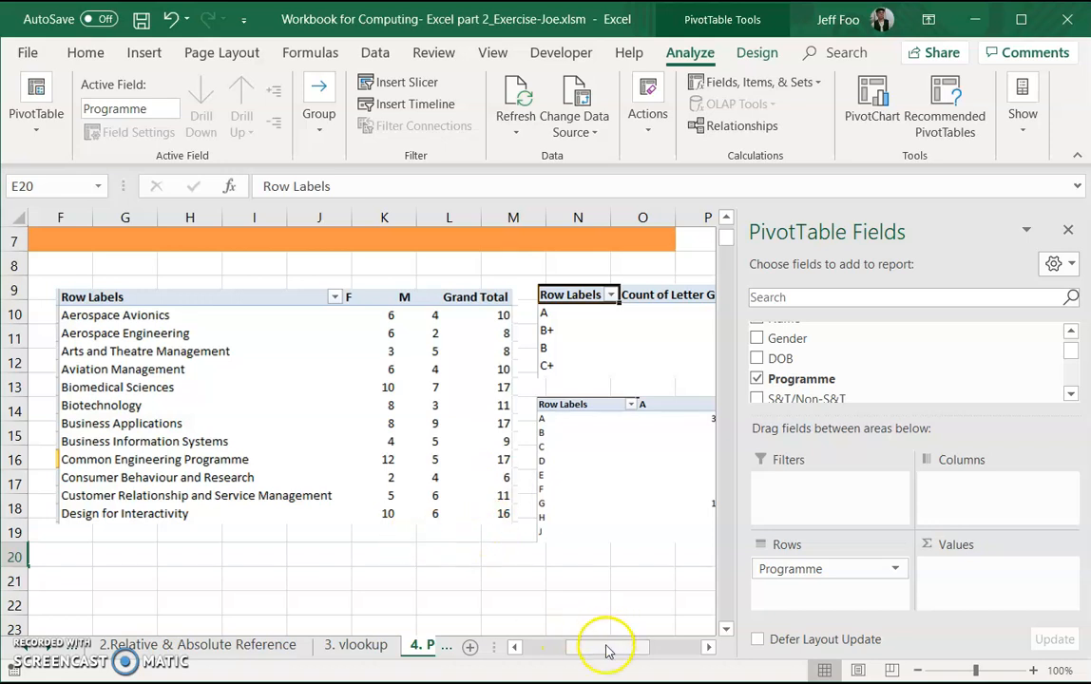
left_click_drag(608, 654, 596, 650)
scroll(808, 378, "up", 1)
left_click(757, 371)
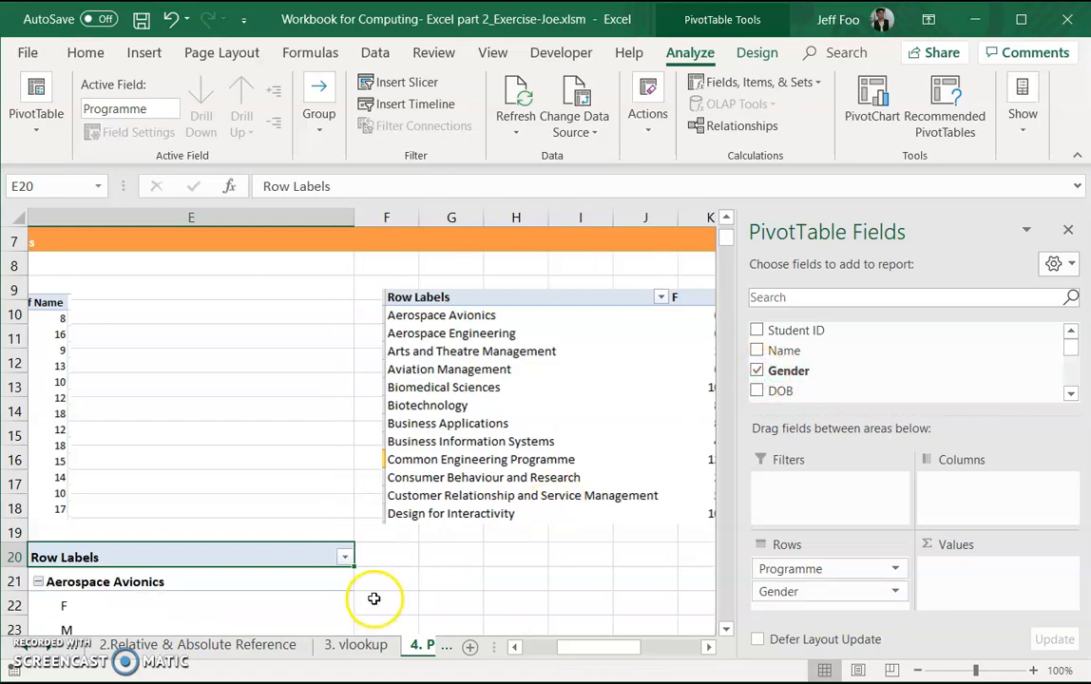
scroll(373, 598, "down", 1)
mouse_move(553, 646)
left_mouse_down()
mouse_move(583, 645)
mouse_move(574, 645)
left_mouse_up()
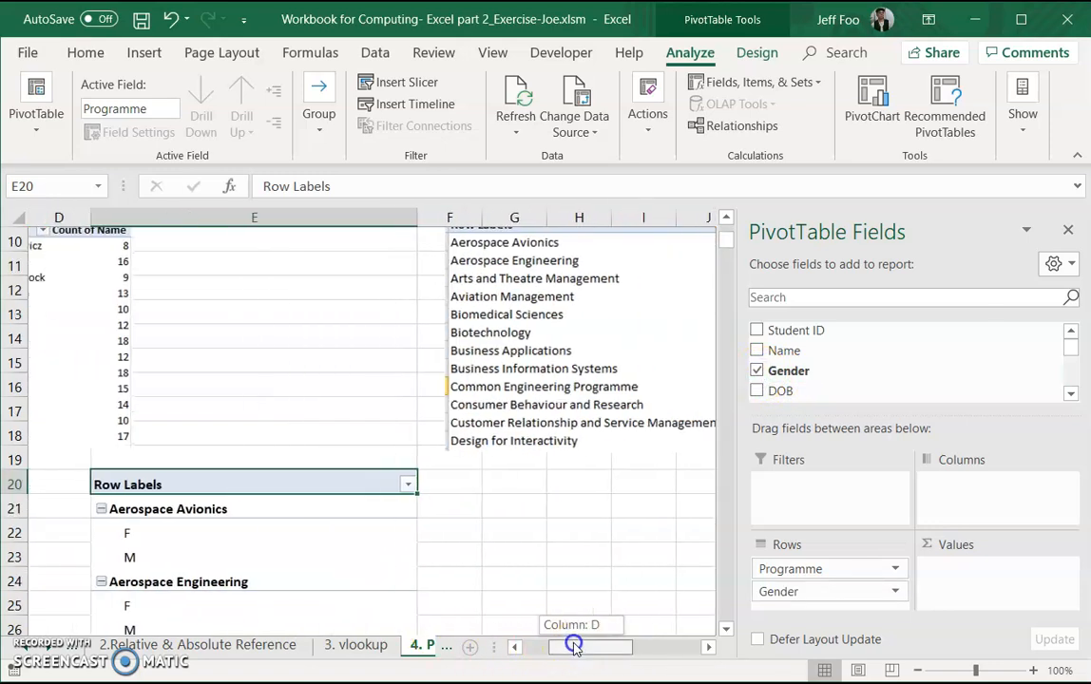
Step: Move the Gender field of the PivotTable from the rows to the columns
left_click(541, 570)
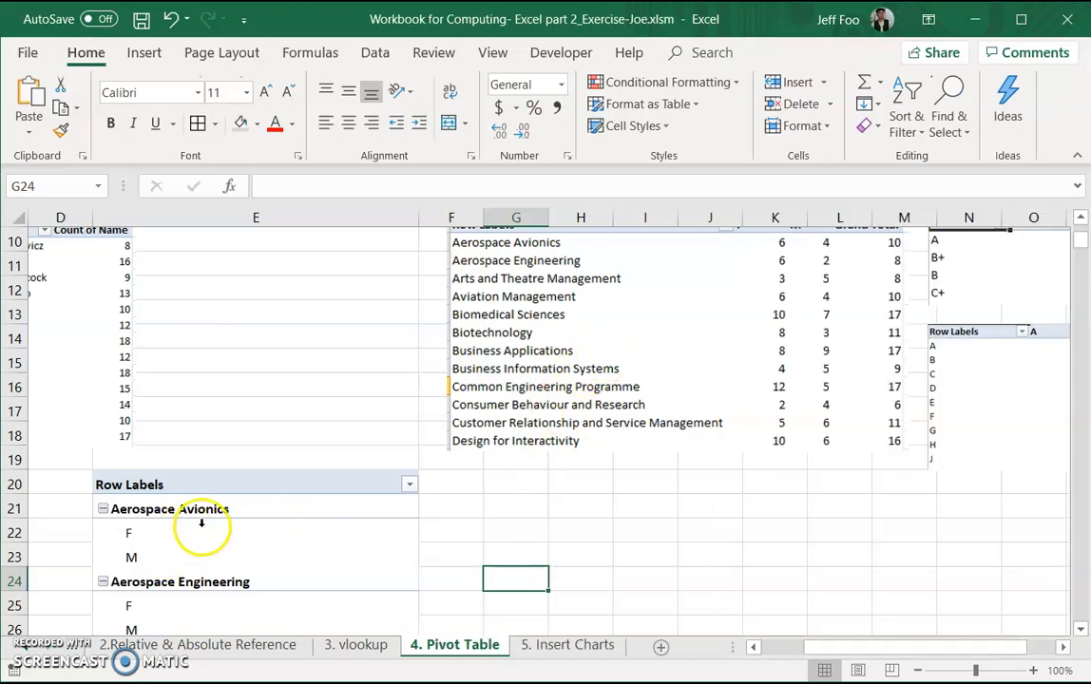
scroll(180, 541, "up", 1)
scroll(159, 558, "down", 1)
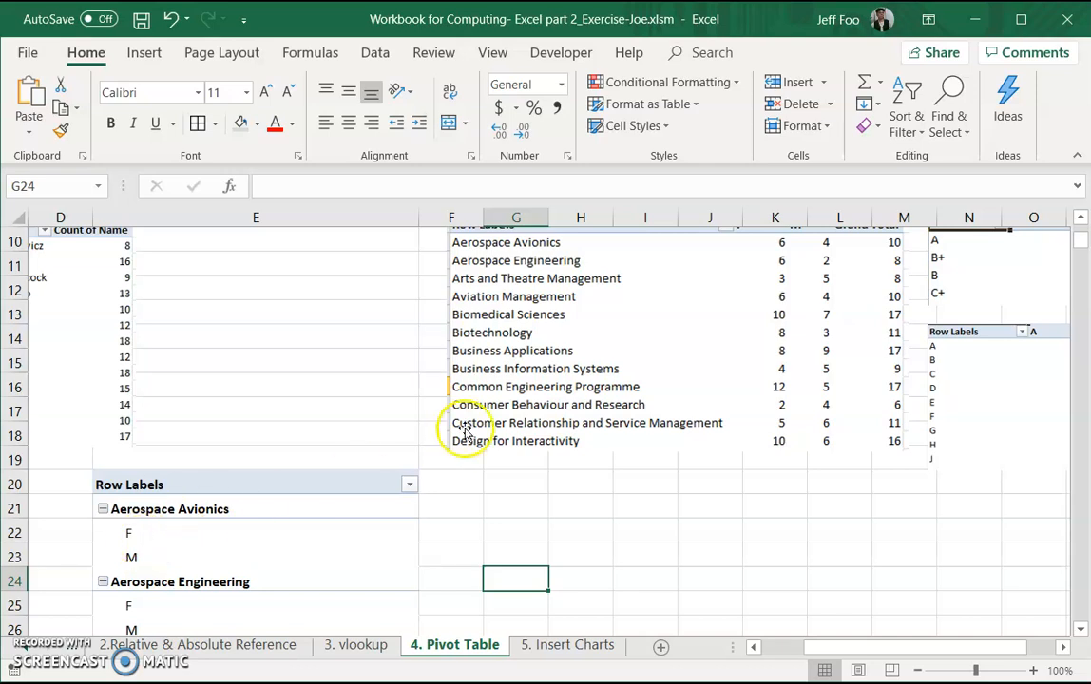
scroll(456, 418, "up", 1)
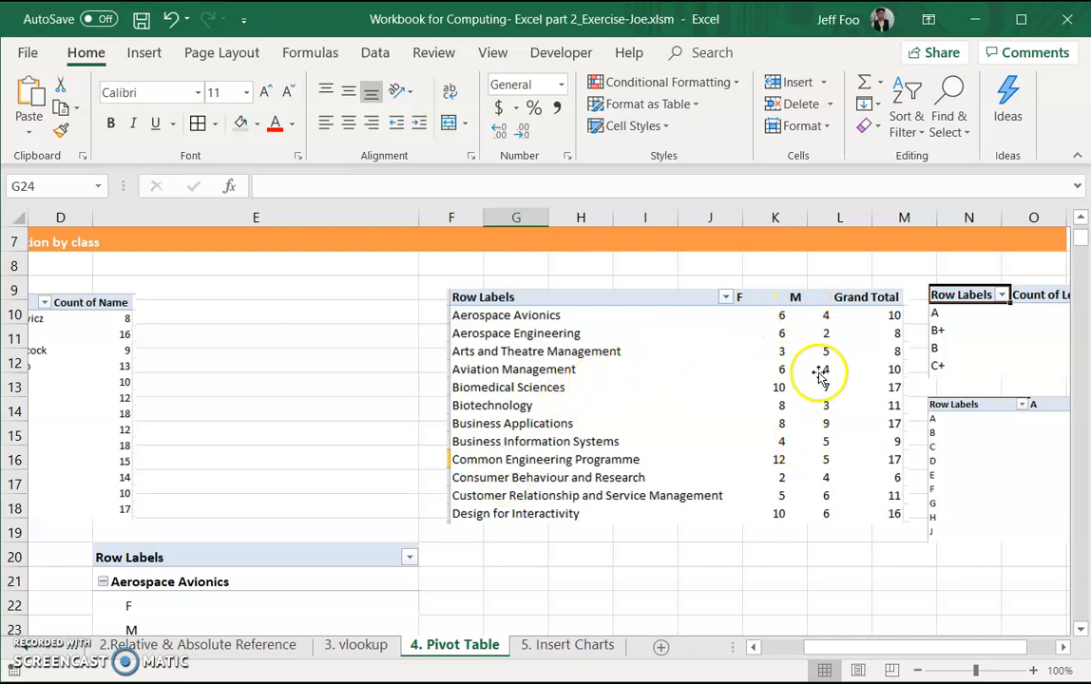
left_click(238, 608)
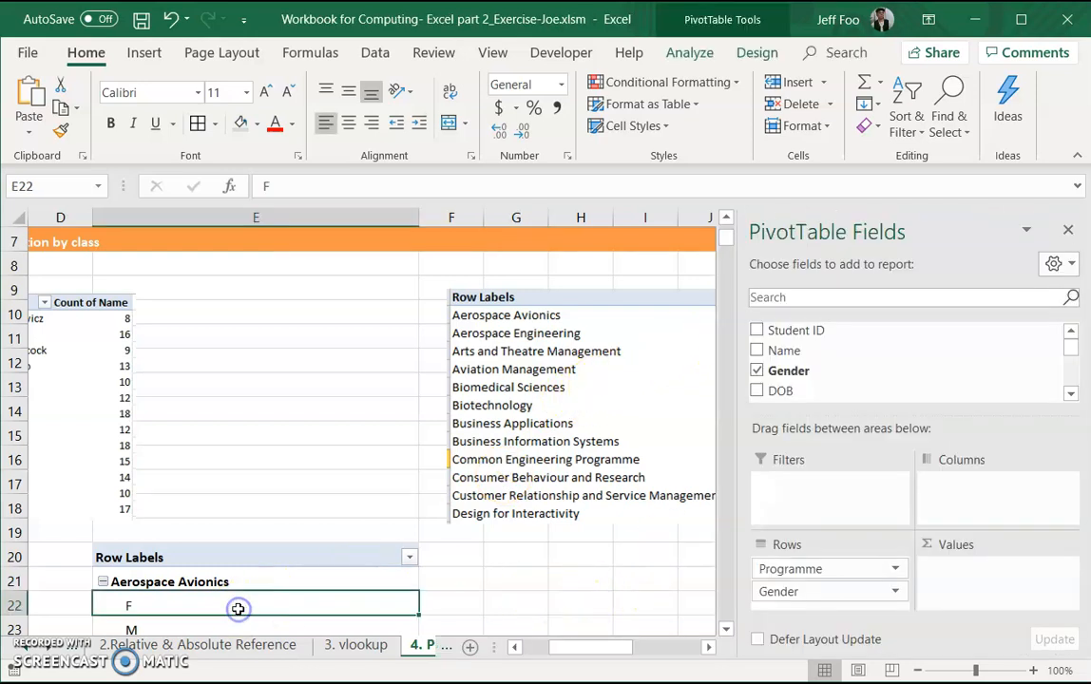
left_click_drag(596, 652, 623, 651)
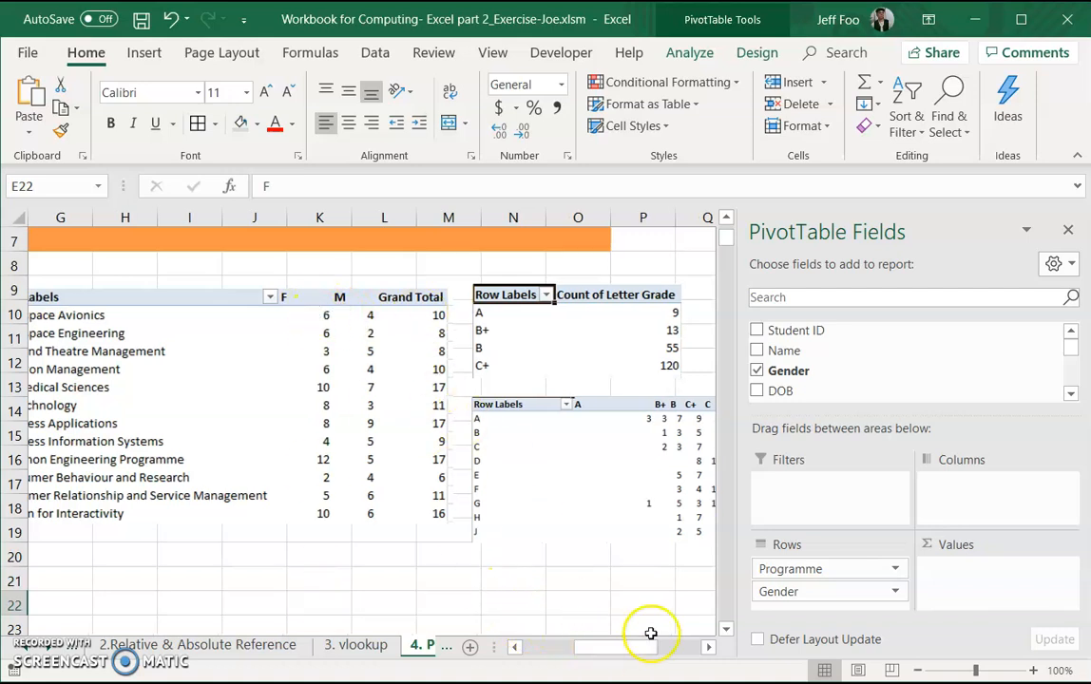
left_click_drag(637, 646, 594, 648)
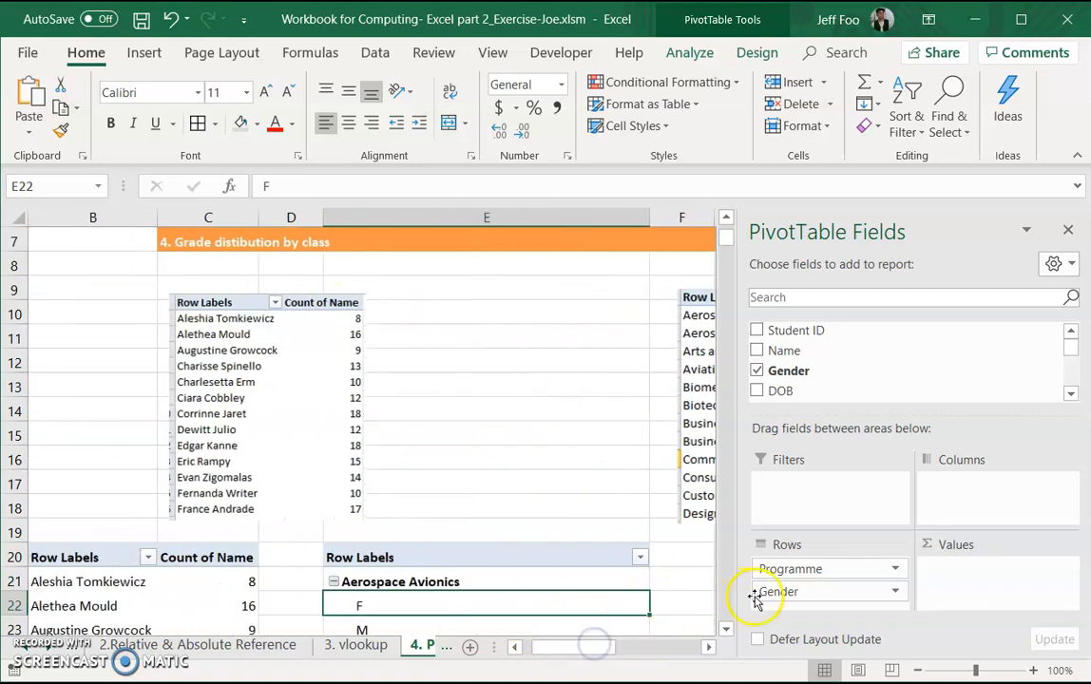
mouse_move(776, 594)
left_mouse_down()
mouse_move(921, 555)
mouse_move(999, 518)
mouse_move(992, 484)
left_mouse_up()
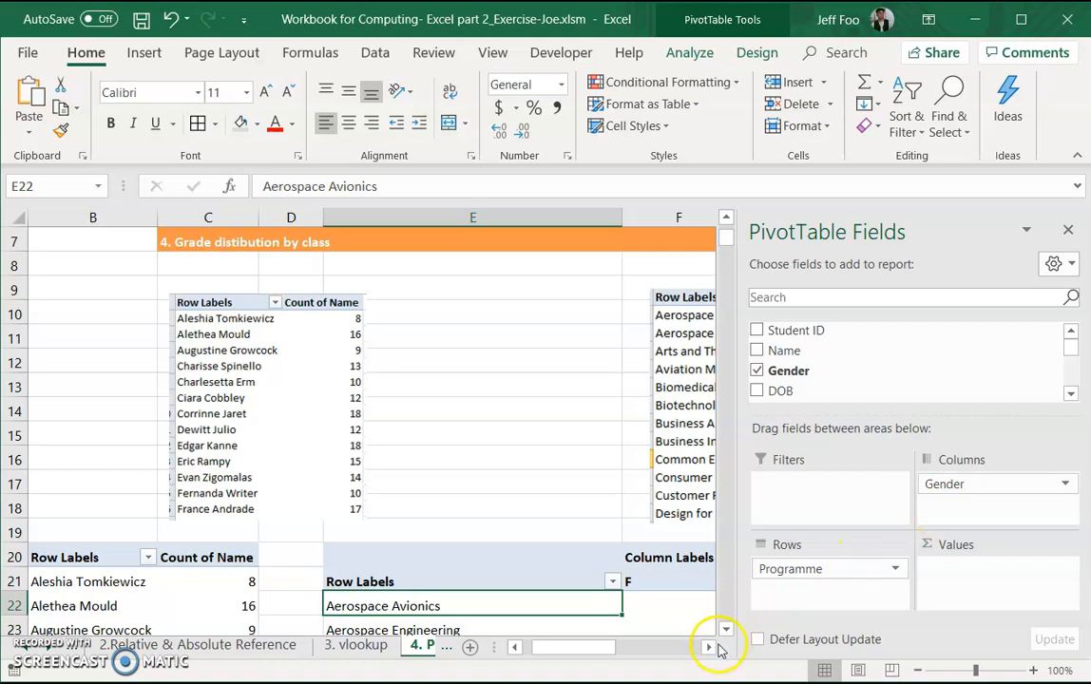
Step: Add the Gender field to the PivotTable's values as a count, alongside its use in the columns
left_click_drag(617, 652, 645, 649)
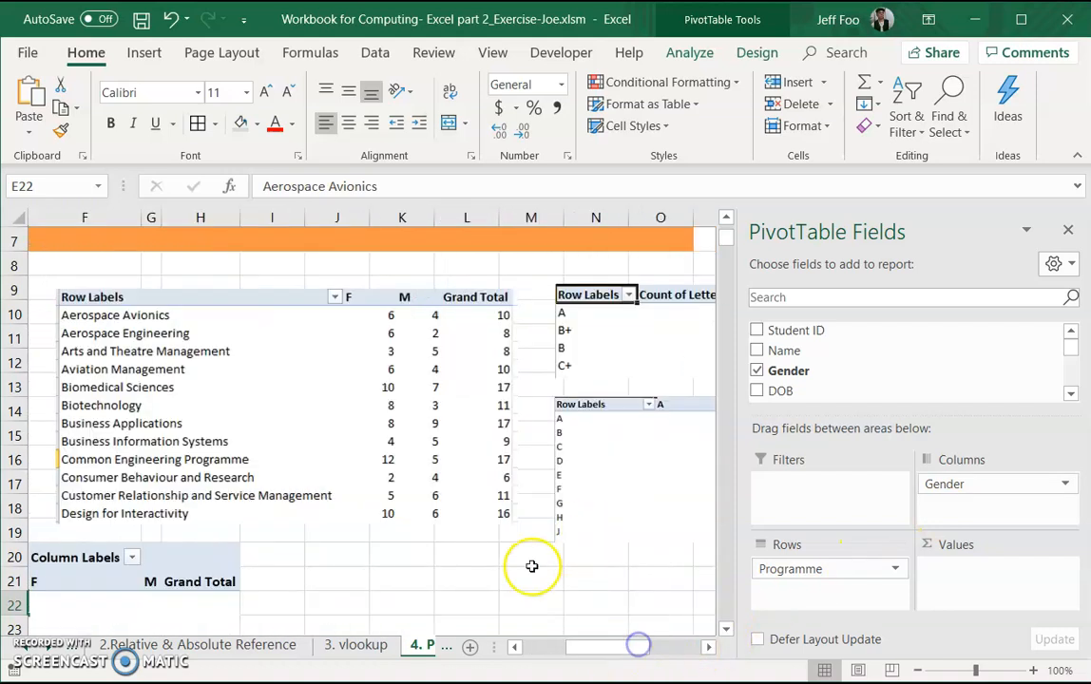
left_click(465, 579)
left_click_drag(840, 653, 825, 646)
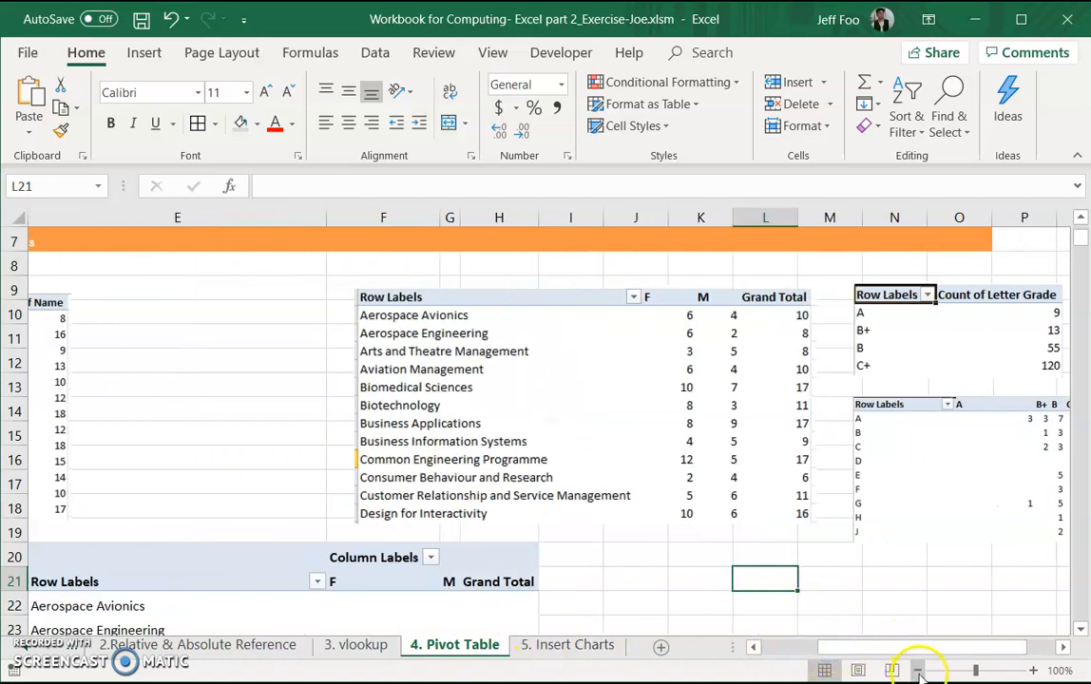
left_click(918, 671)
scroll(815, 619, "down", 1)
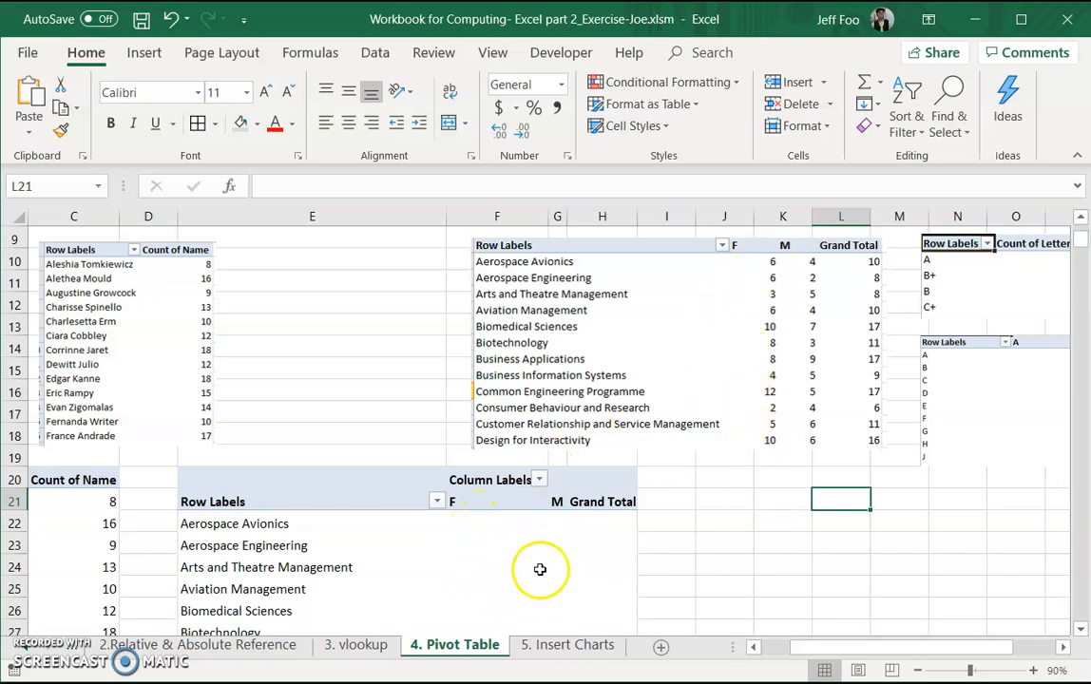
left_click(345, 548)
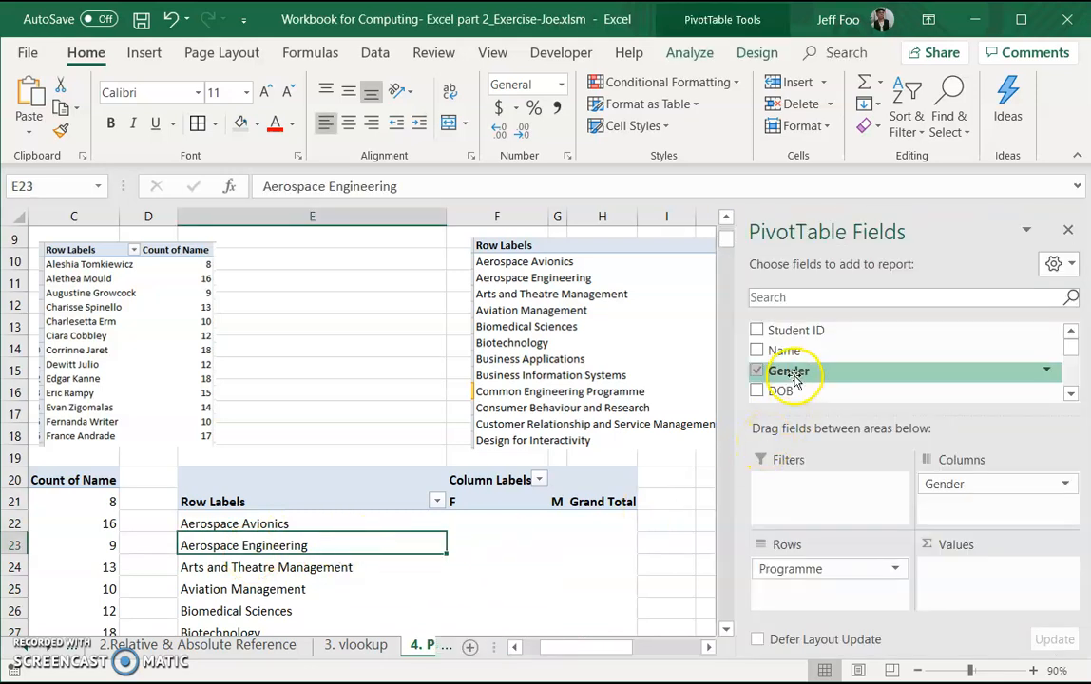
mouse_move(625, 646)
left_mouse_down()
mouse_move(640, 646)
mouse_move(620, 646)
left_mouse_up()
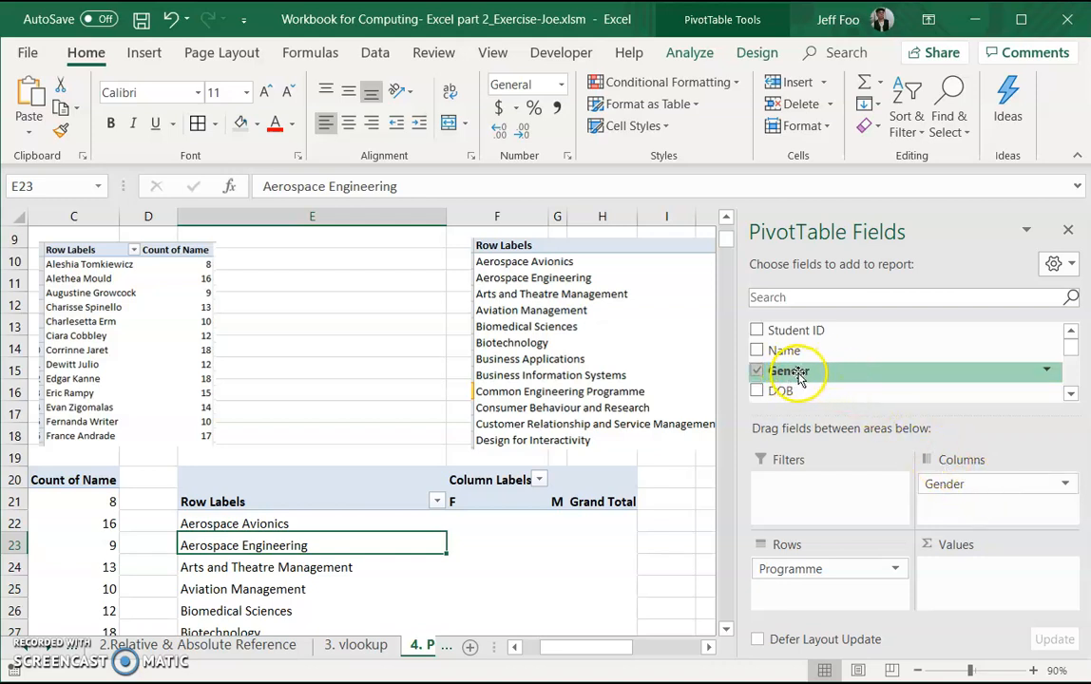
left_click_drag(798, 373, 999, 582)
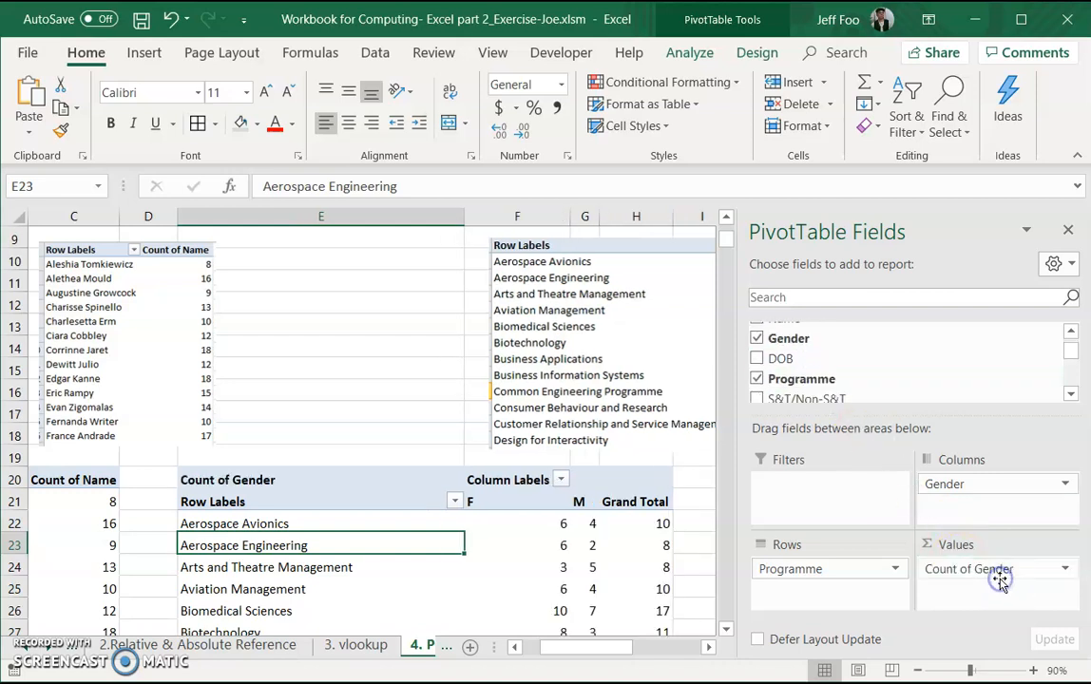
Step: Compare the PivotTable's gender counts per programme with the sample table above it
left_click_drag(615, 648, 632, 647)
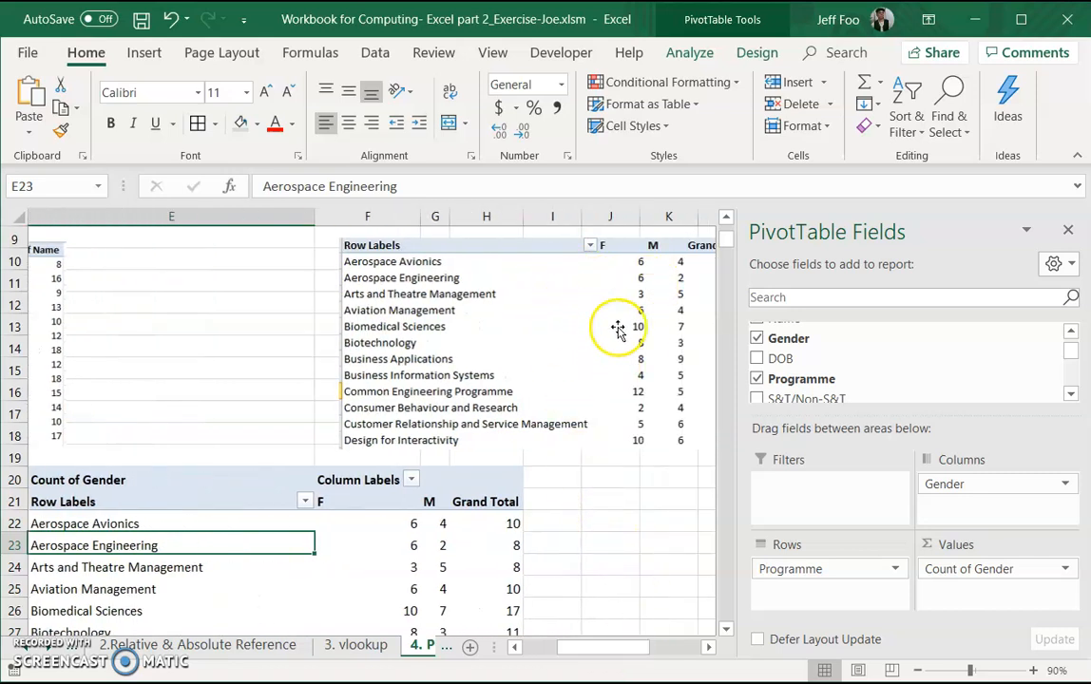
left_click_drag(570, 650, 569, 649)
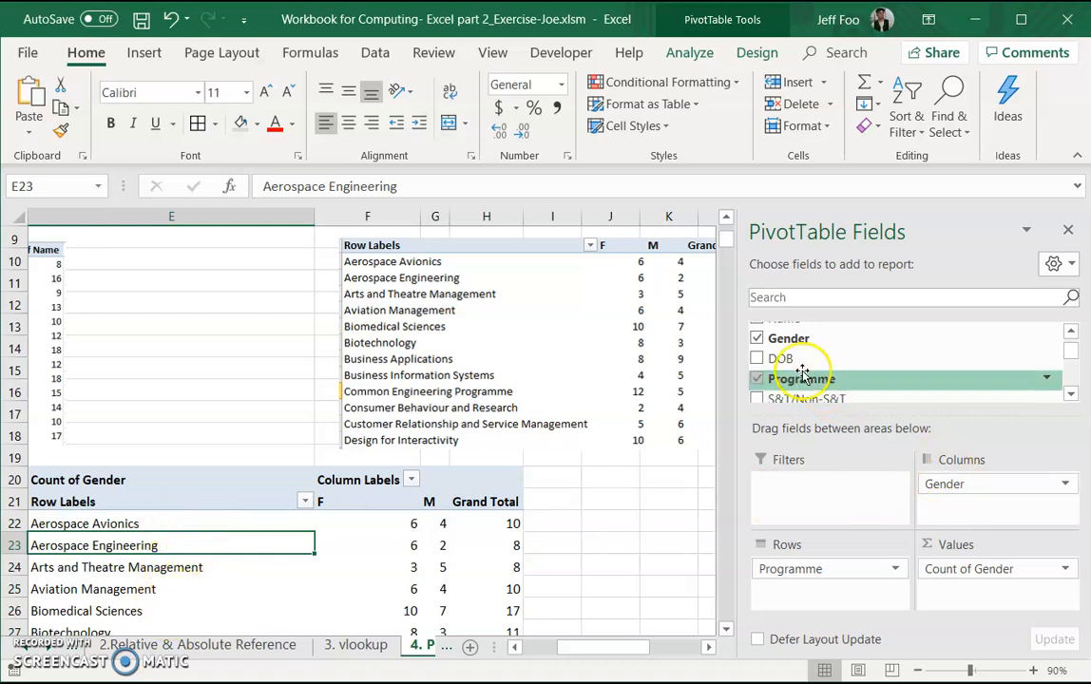
left_click_drag(796, 350, 969, 486)
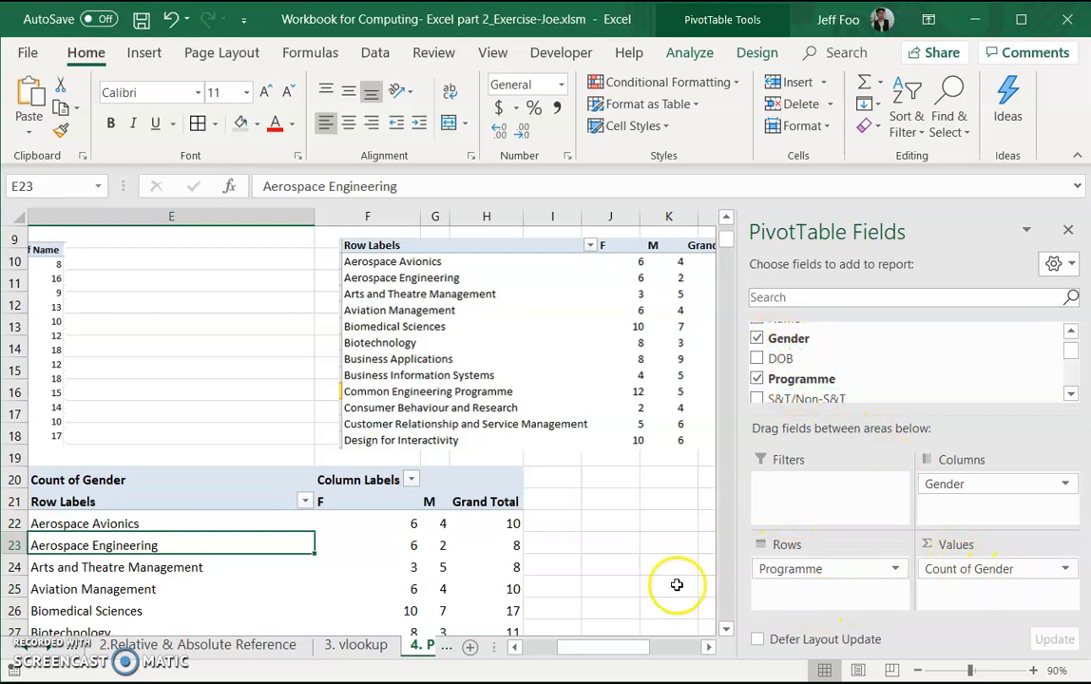
left_click(610, 564)
left_click_drag(869, 656, 845, 653)
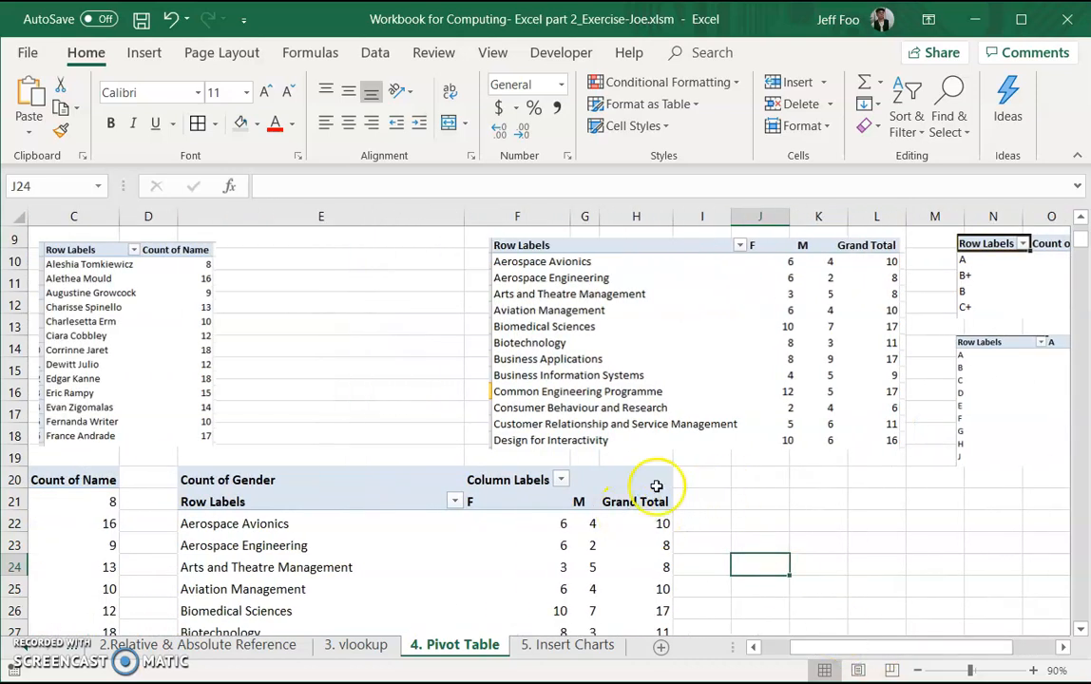